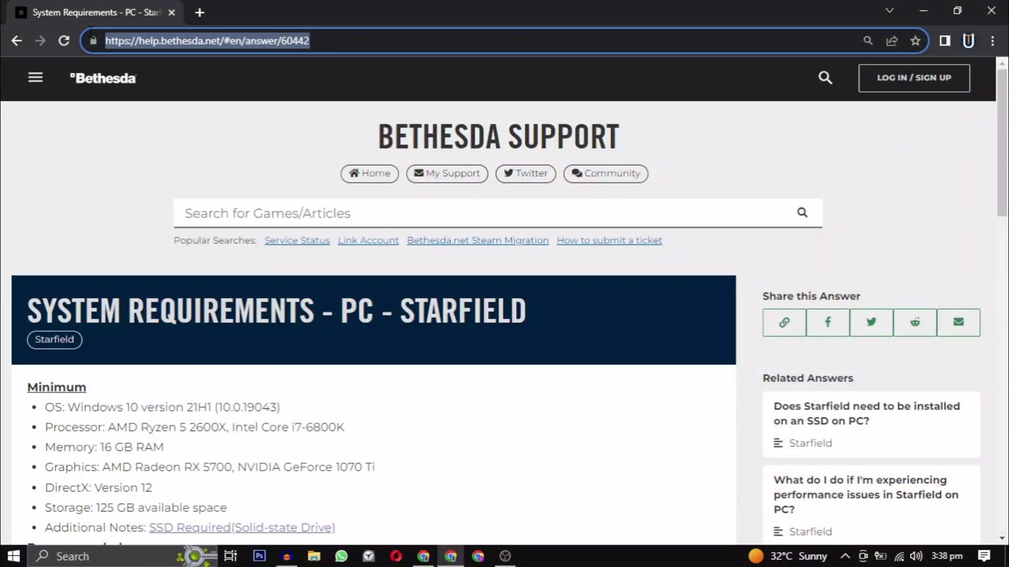
Step: Highlight the Starfield minimum requirement lines, ending with the minimum graphics card requirement
{"action": "left_click", "coordinate": [315, 51]}
{"action": "scroll", "coordinate": [165, 156], "scroll_direction": "down", "scroll_amount": 3}
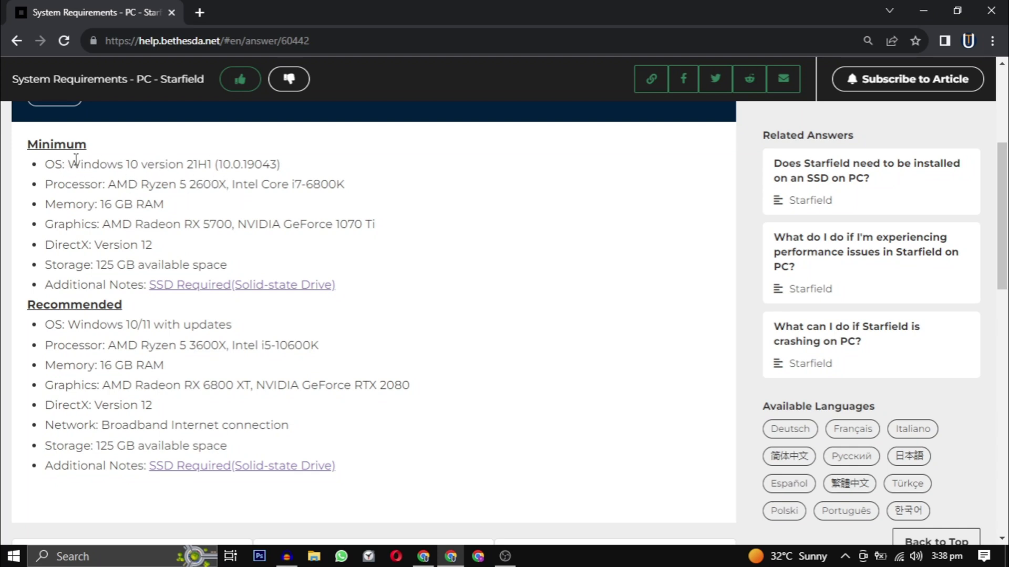
{"action": "left_click_drag", "start_coordinate": [75, 163], "coordinate": [158, 164]}
{"action": "mouse_move", "coordinate": [45, 184]}
{"action": "left_mouse_down"}
{"action": "mouse_move", "coordinate": [95, 182]}
{"action": "mouse_move", "coordinate": [155, 205]}
{"action": "left_mouse_up"}
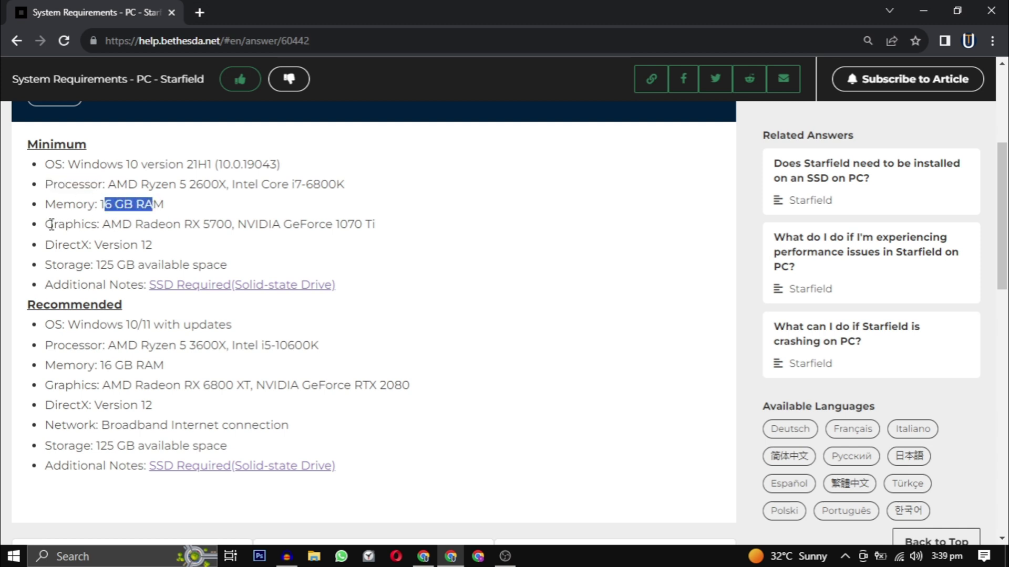
{"action": "left_click_drag", "start_coordinate": [51, 225], "coordinate": [376, 226]}
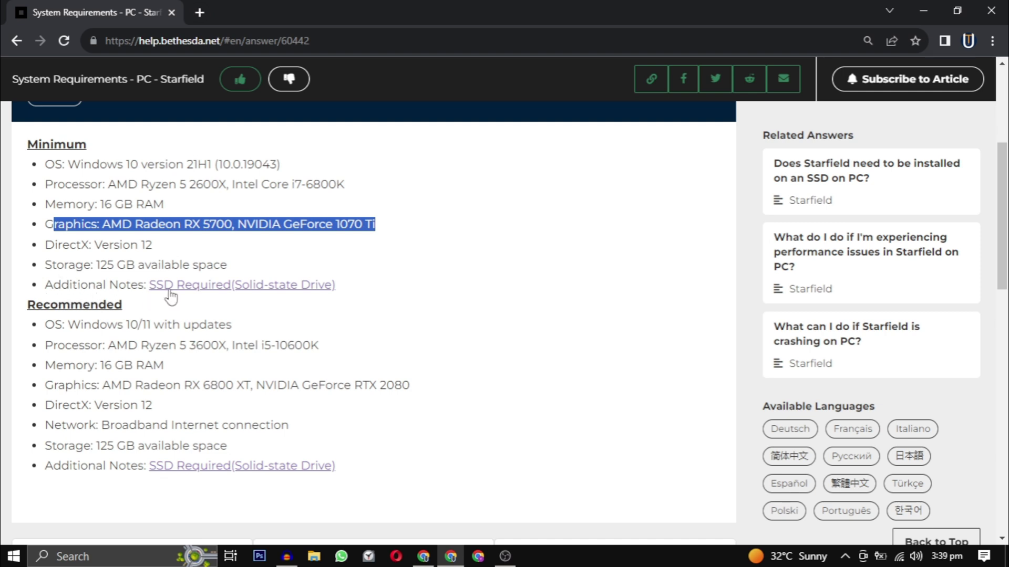
Step: Open the 'SSD Required (Solid-state Drive)' note from Additional Notes in a new tab
{"action": "left_click", "coordinate": [226, 285]}
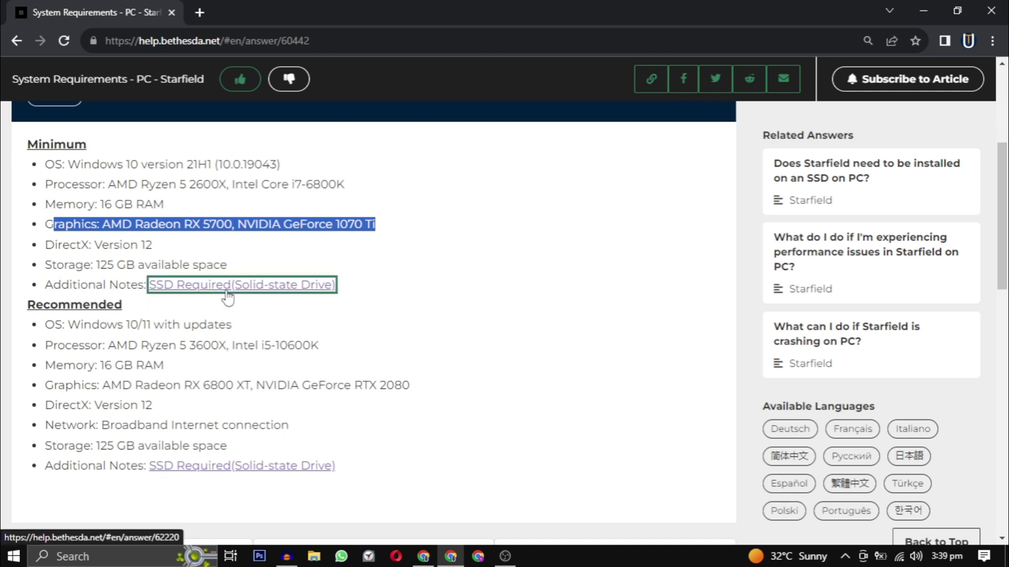
{"action": "scroll", "coordinate": [604, 237], "scroll_direction": "down", "scroll_amount": 2}
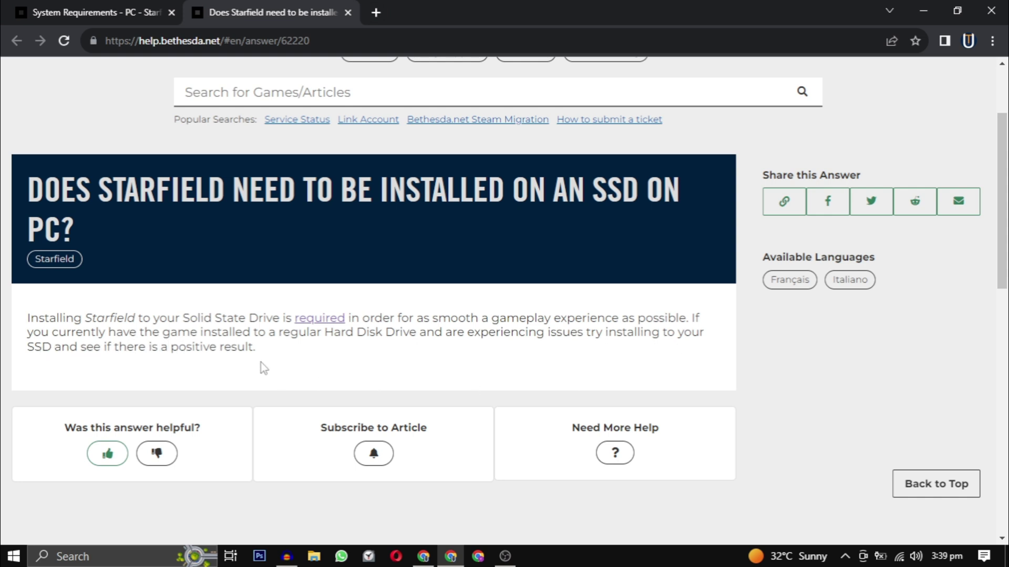
Step: On the requirements article tab, highlight the minimum list from OS through Storage
{"action": "left_click", "coordinate": [118, 11]}
{"action": "left_click_drag", "start_coordinate": [45, 163], "coordinate": [243, 267]}
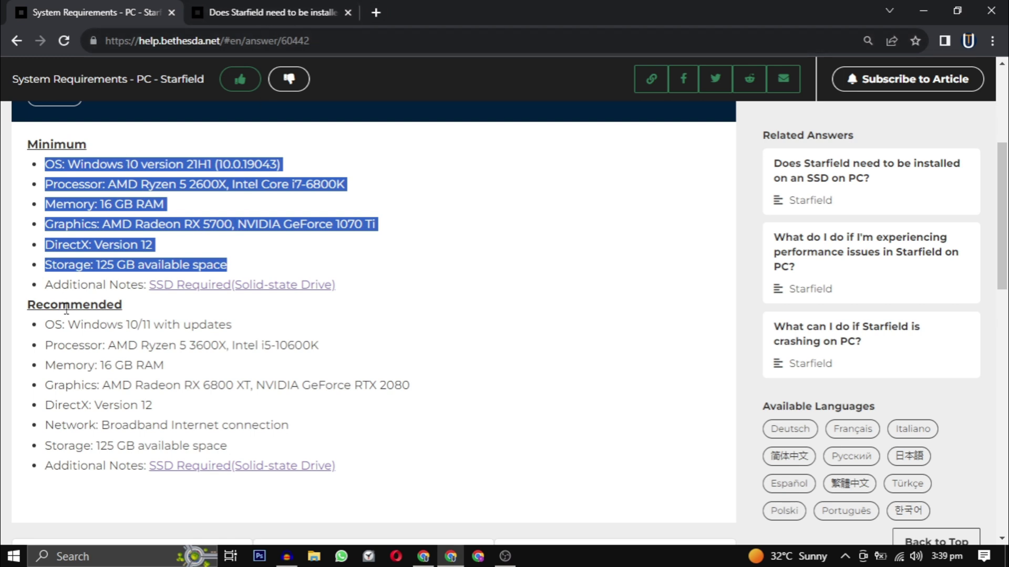
{"action": "left_click", "coordinate": [254, 24]}
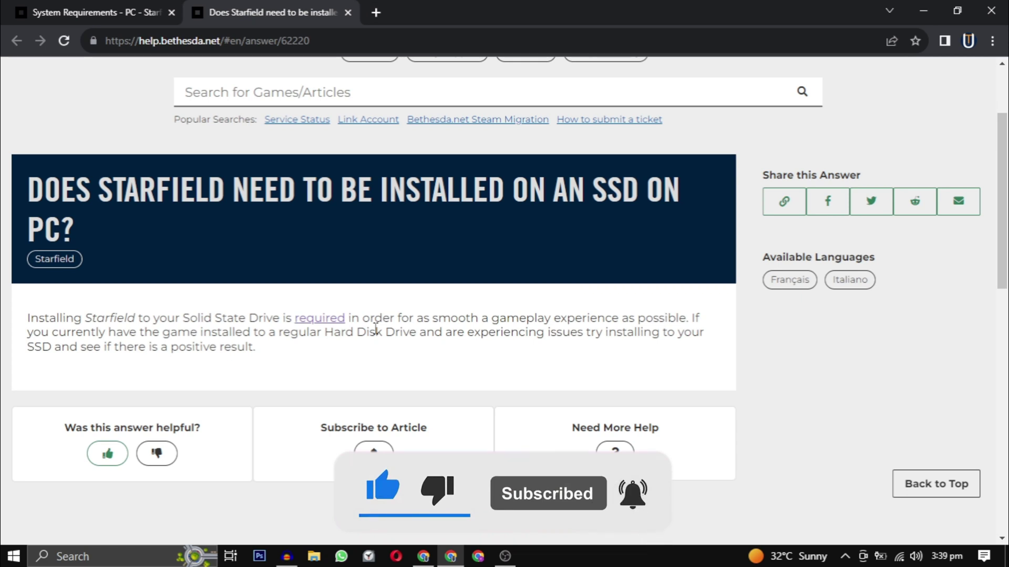
{"action": "left_click", "coordinate": [510, 560]}
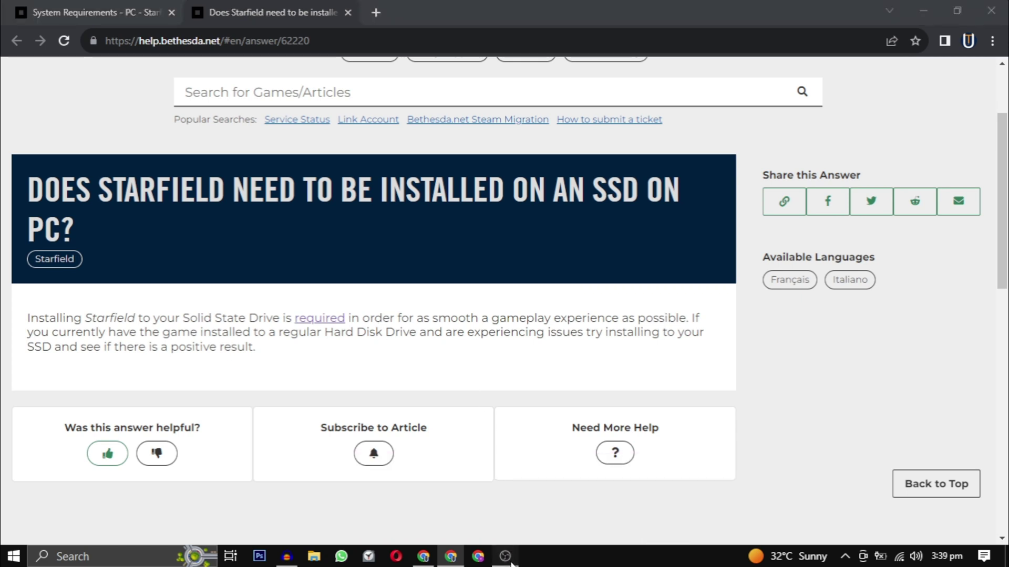